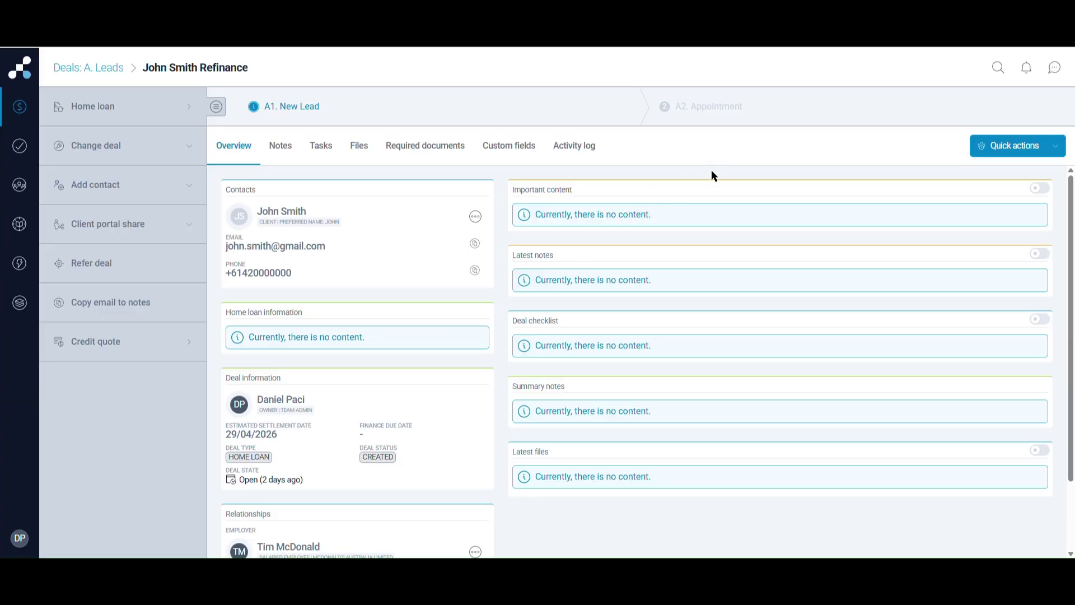
- Open the home loan's income section and set the PAYG gross salary to $100,000 annually
left_click(103, 114)
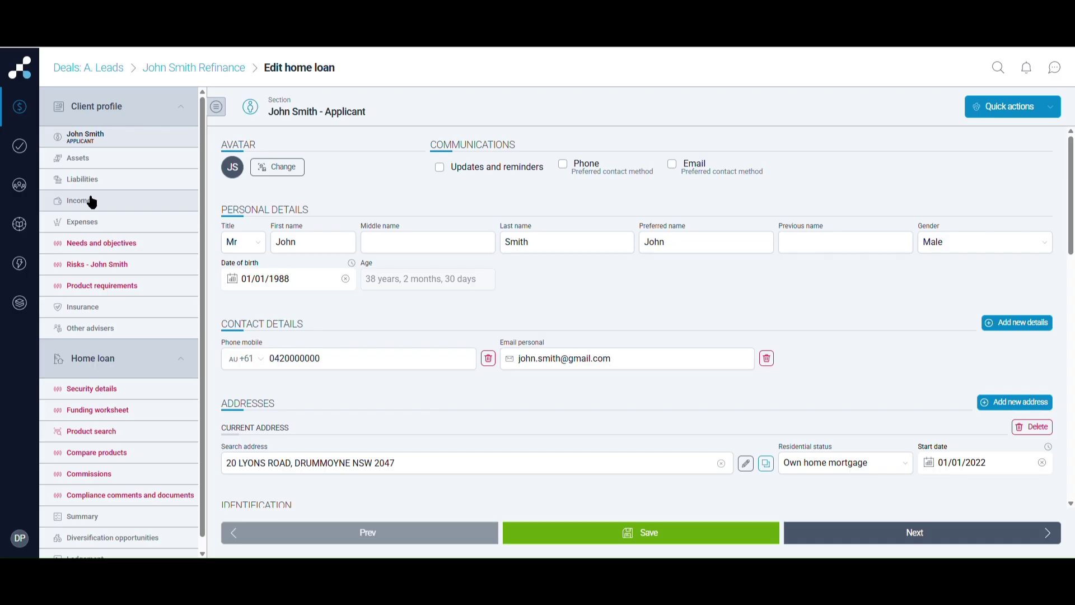
left_click(92, 202)
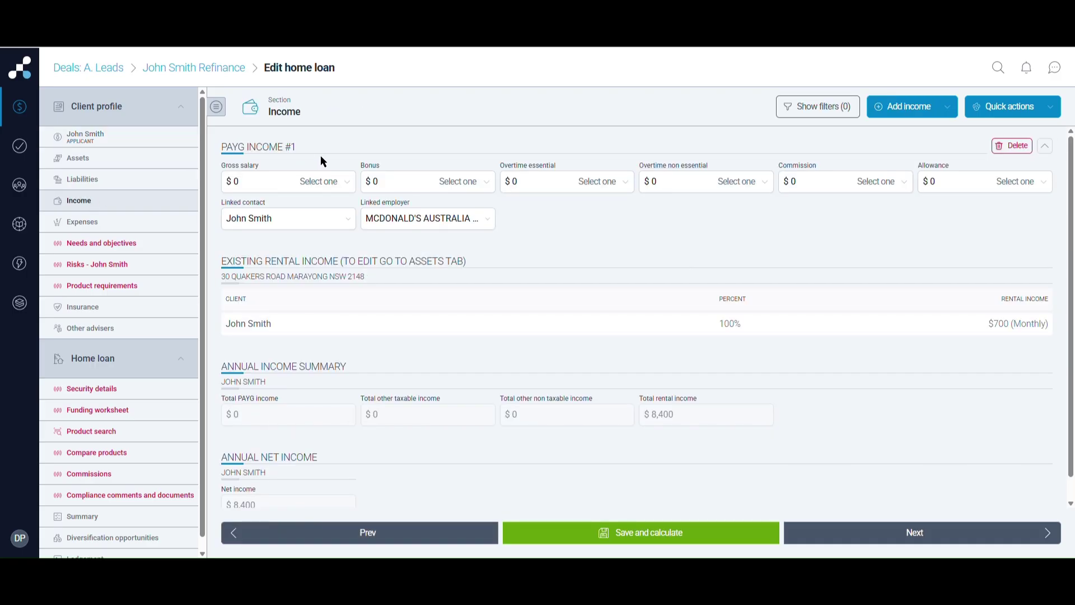
double_click(241, 190)
type("100,000")
left_click(335, 185)
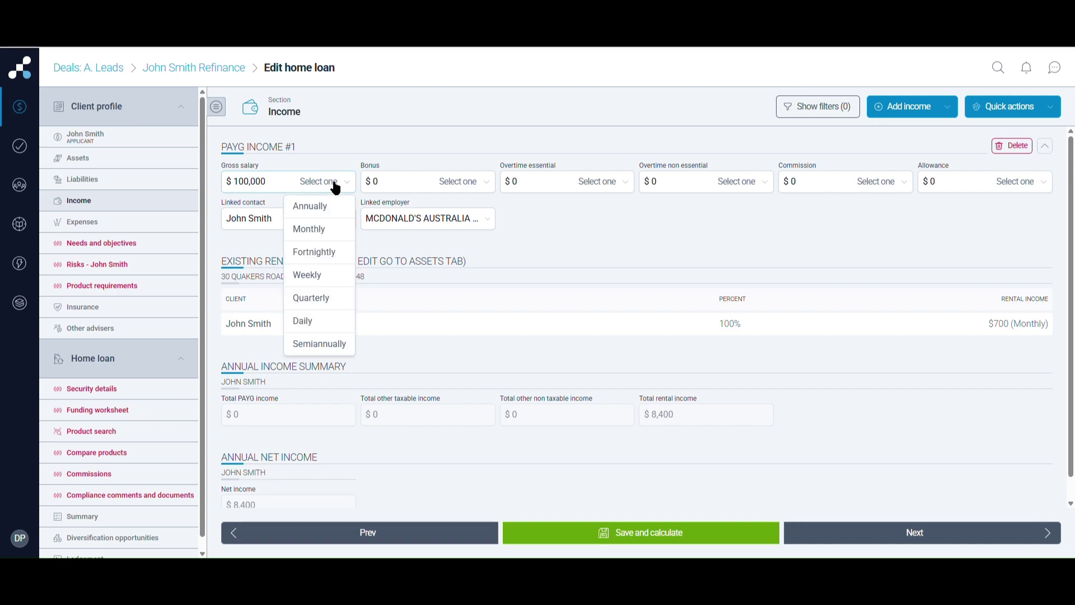
left_click(311, 206)
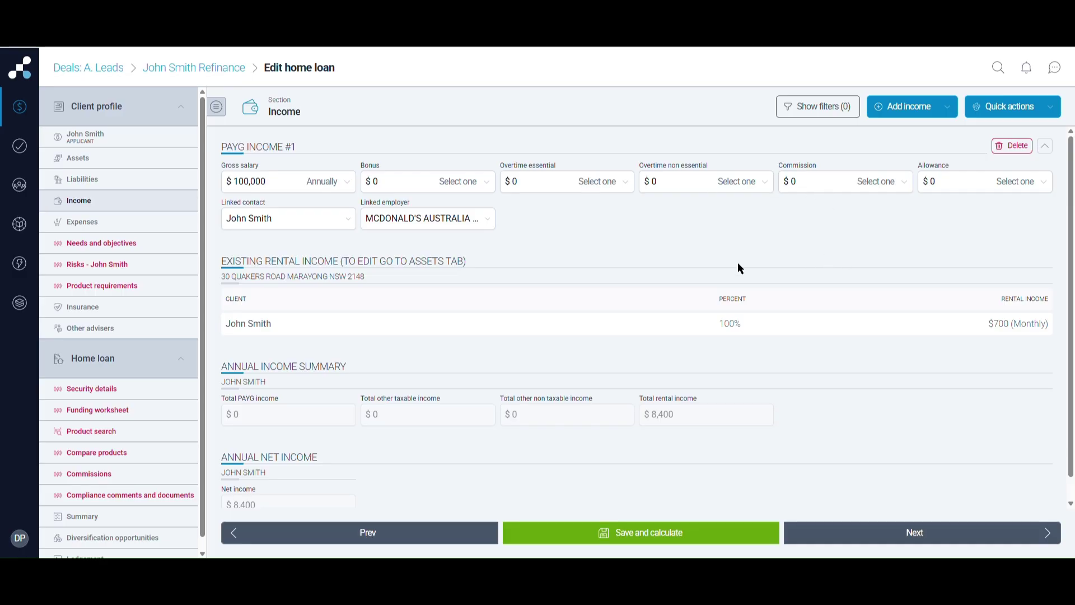
scroll(453, 309, "down", 1)
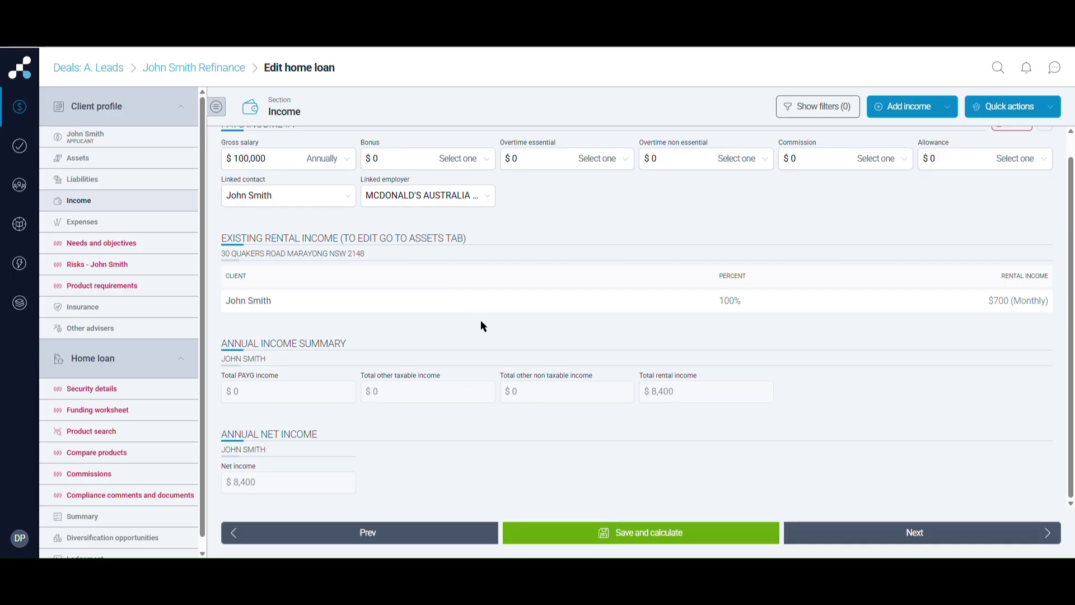
scroll(486, 313, "up", 1)
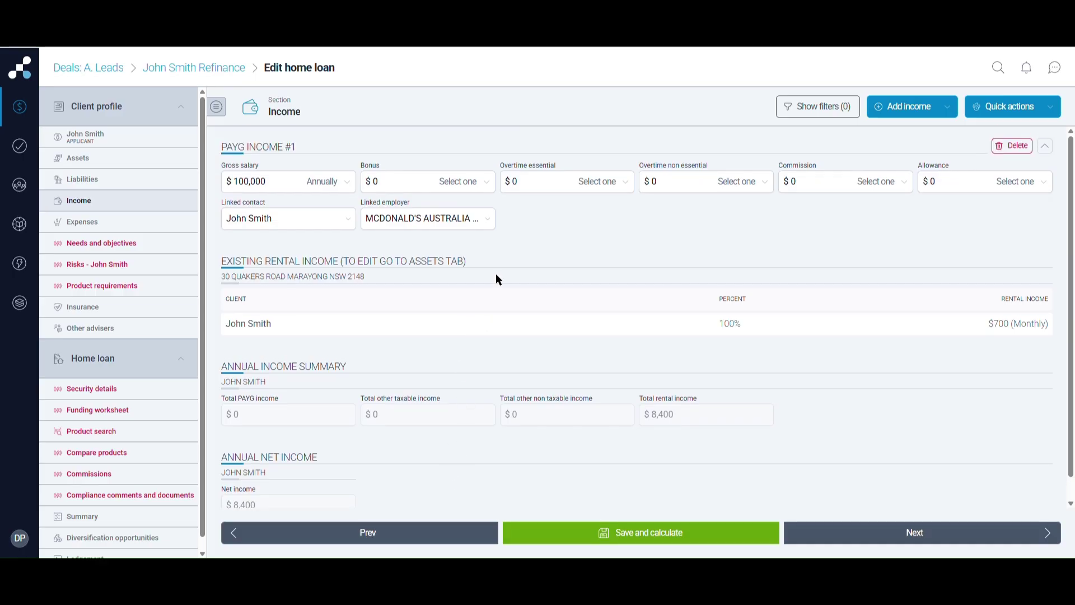
- Add a business income entry to the applicant's income
left_click(916, 111)
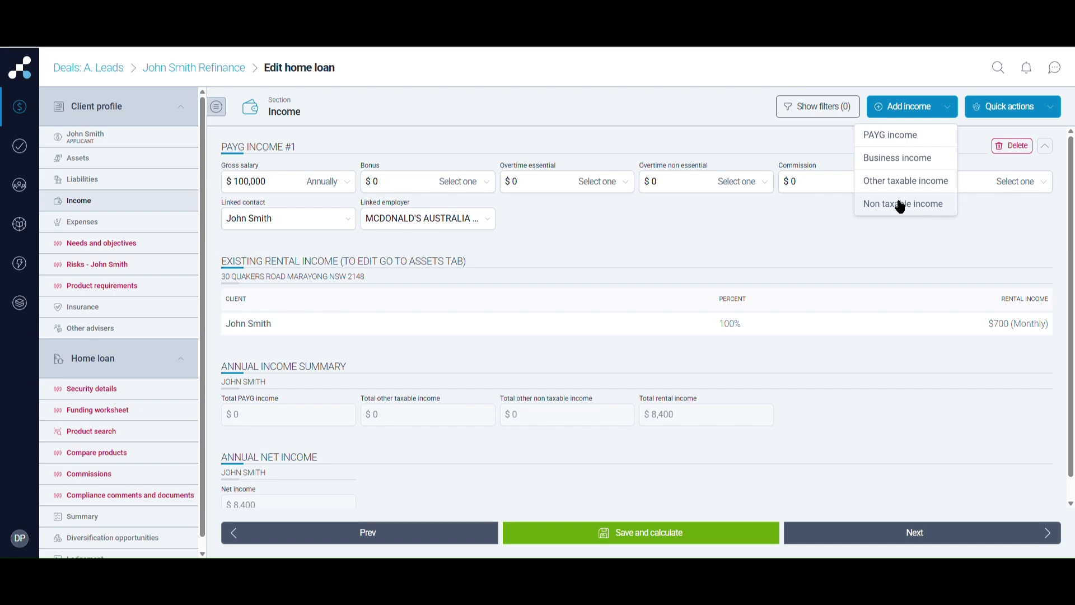
left_click(782, 233)
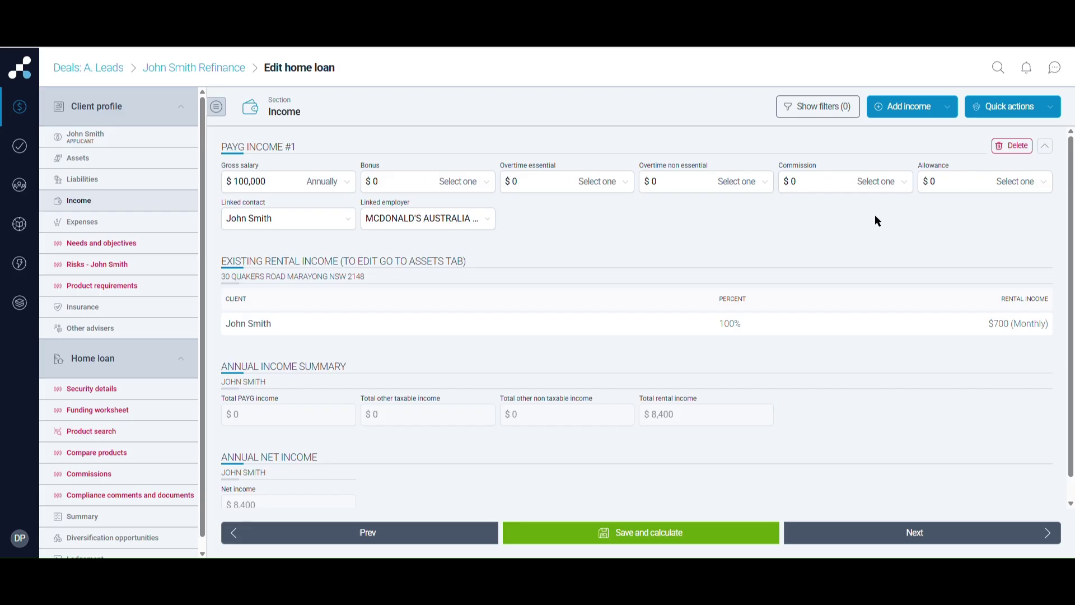
left_click(927, 114)
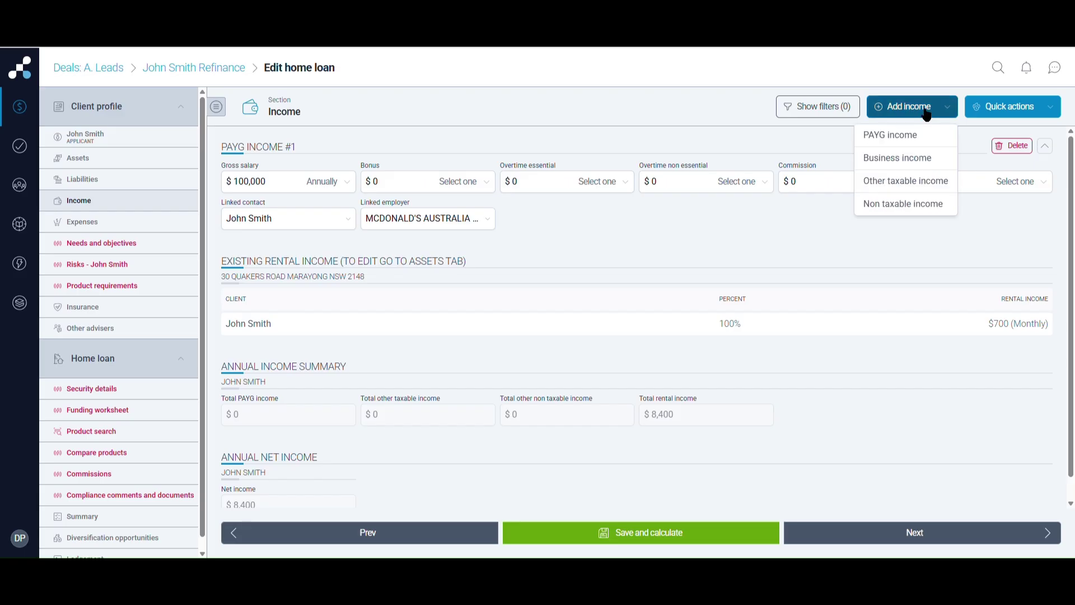
left_click(918, 160)
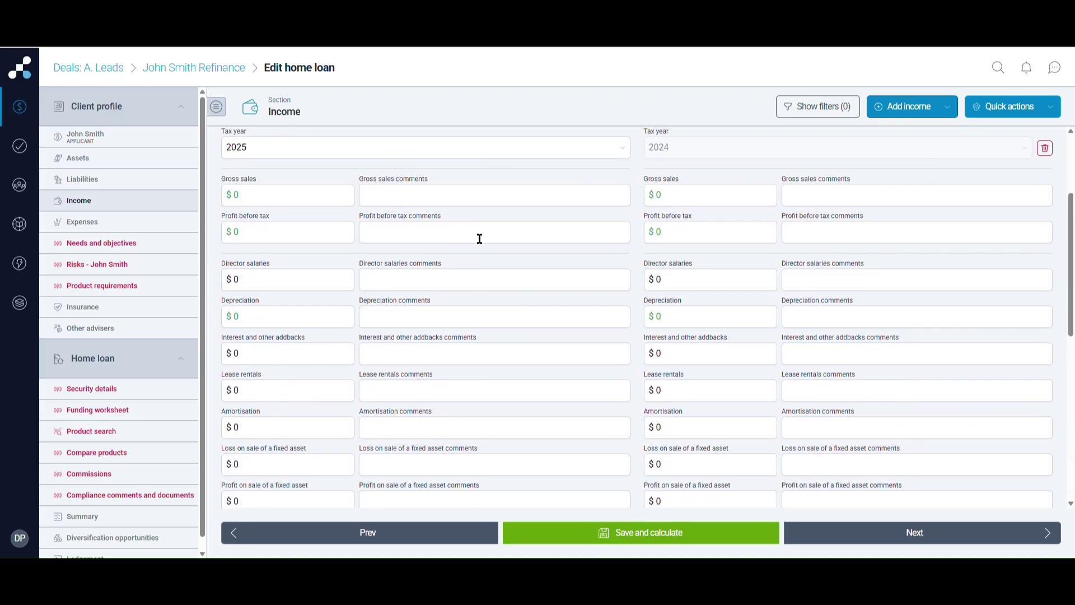
scroll(480, 236, "up", 3)
scroll(471, 234, "down", 2)
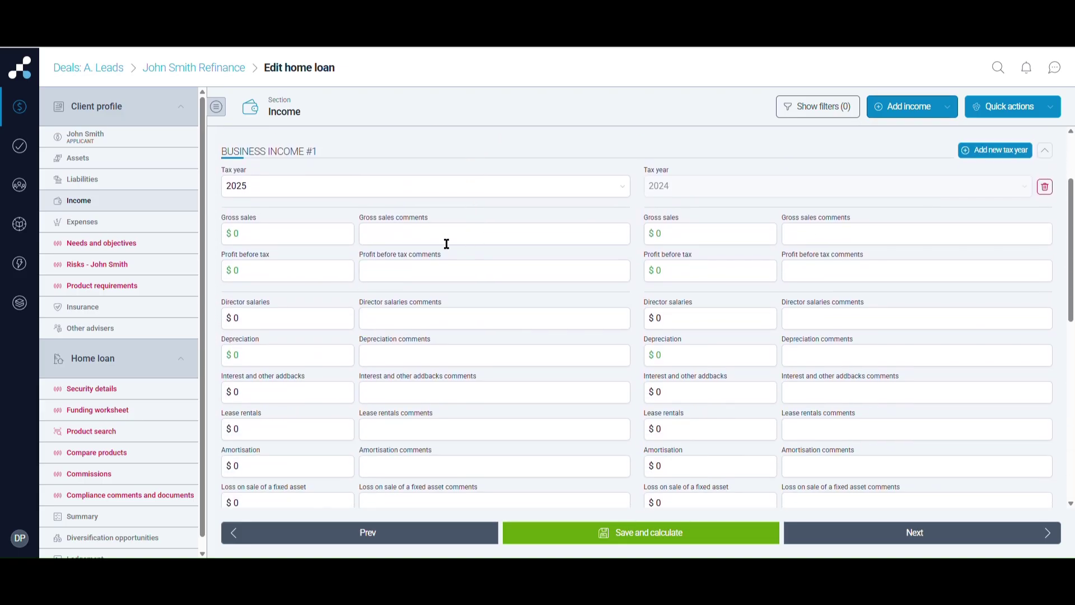
- Enter business gross sales of $147,354 for tax year 2025 and $165,490 for 2024
left_click(259, 244)
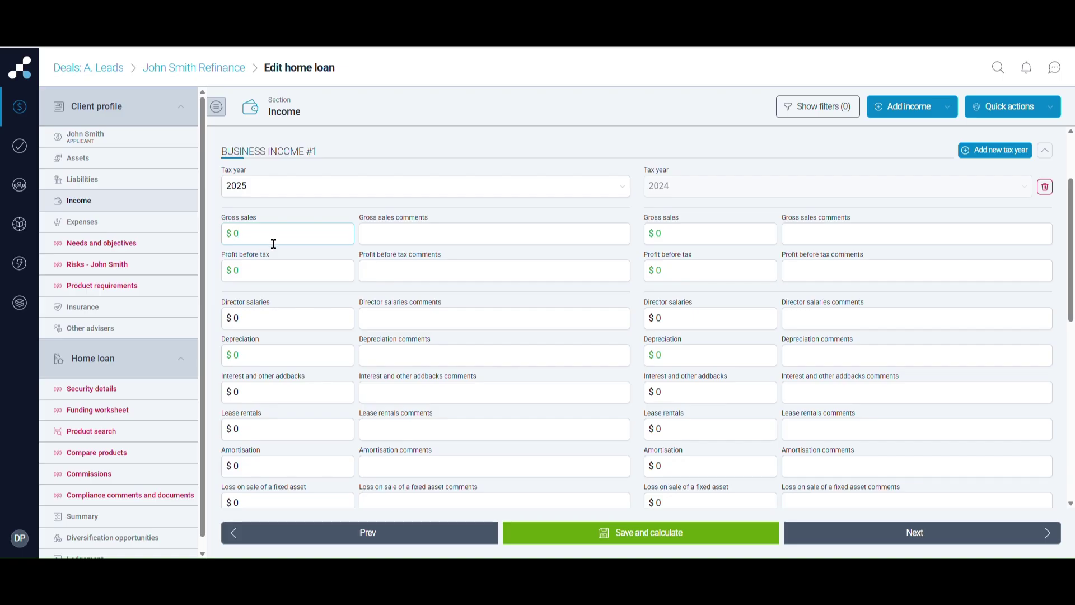
type("1,473,54")
key("BackSpace")
left_click(654, 234)
type("1")
type("65,4")
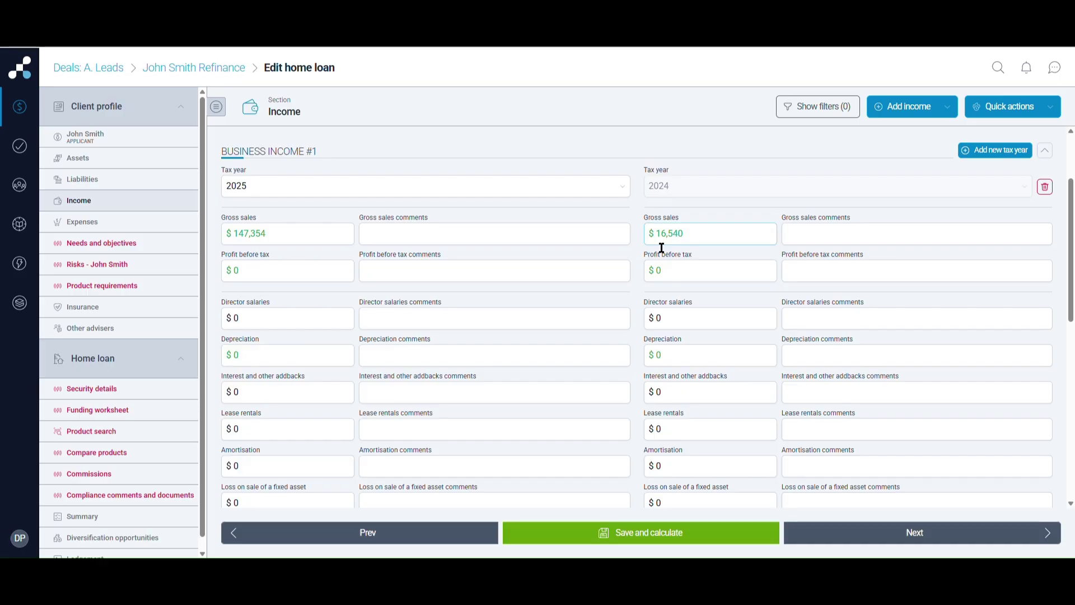
type("9")
- Move the gross sales figures into profit before tax, giving $147,354 for 2025 and $165,490 for 2024
left_click_drag(277, 247, 240, 246)
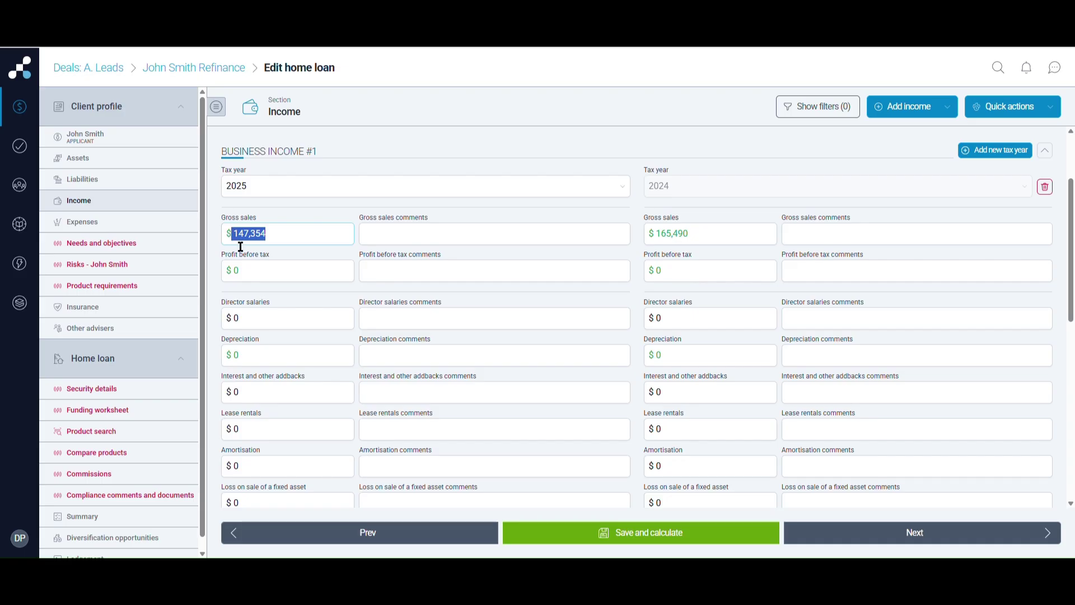
left_click(307, 247)
left_click_drag(283, 246, 241, 244)
key("ctrl+c")
key("BackSpace")
left_click_drag(245, 281, 240, 282)
key("ctrl+v")
left_click_drag(703, 241, 663, 244)
key("ctrl+x")
left_click_drag(667, 283, 663, 283)
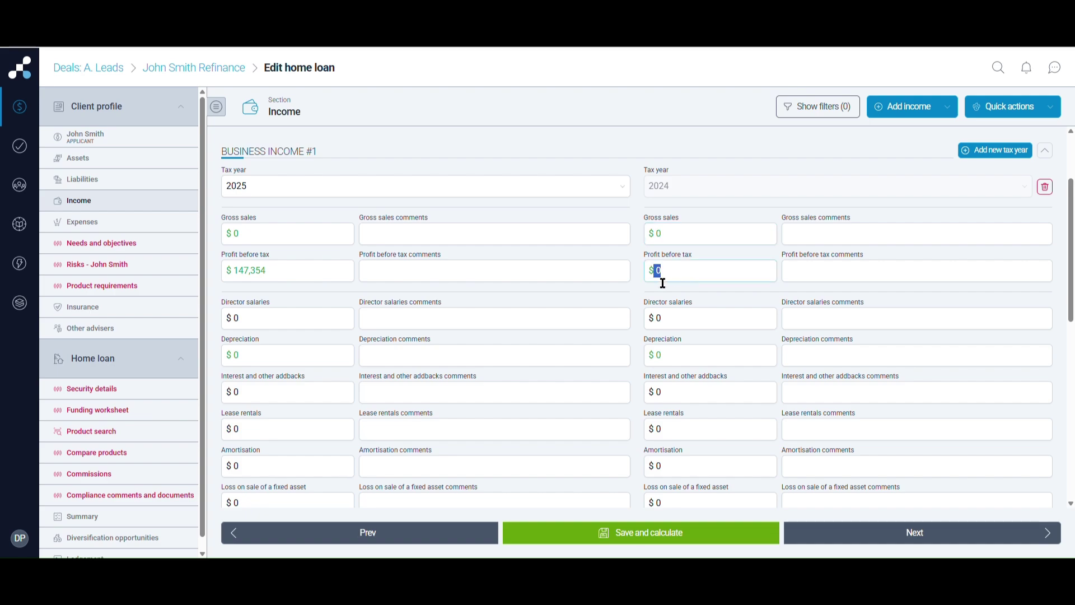
key("ctrl+v")
- Set the business gross sales to $567,000 for 2025 and $624,000 for 2024
left_click(297, 240)
type("567,00")
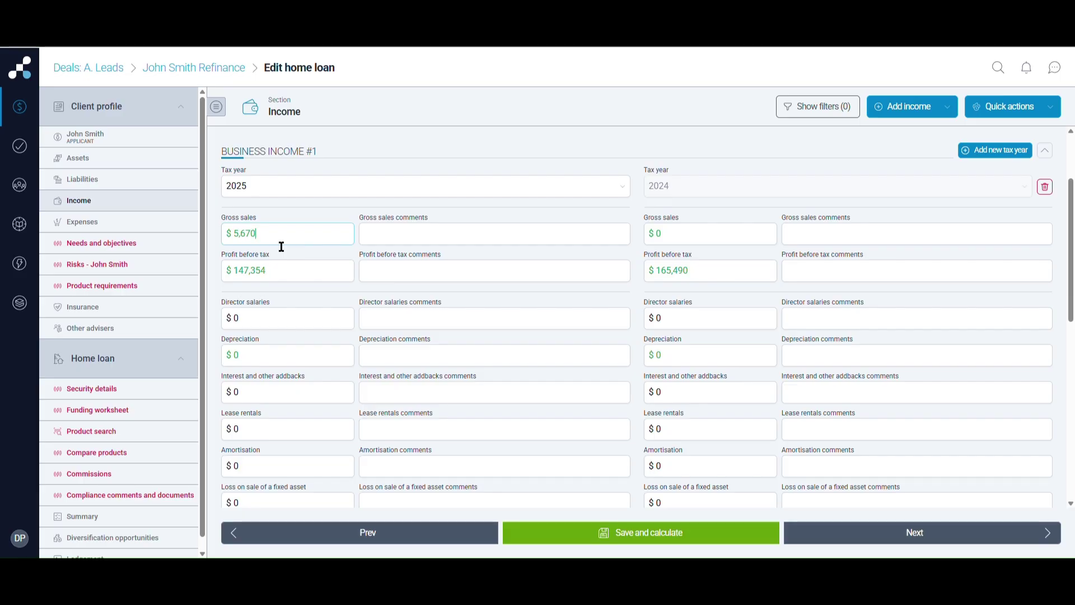
type("0")
left_click(661, 243)
type("624,000")
- Set the business depreciation to $1,340 for 2025 and $1,235 for 2024
scroll(582, 335, "down", 1)
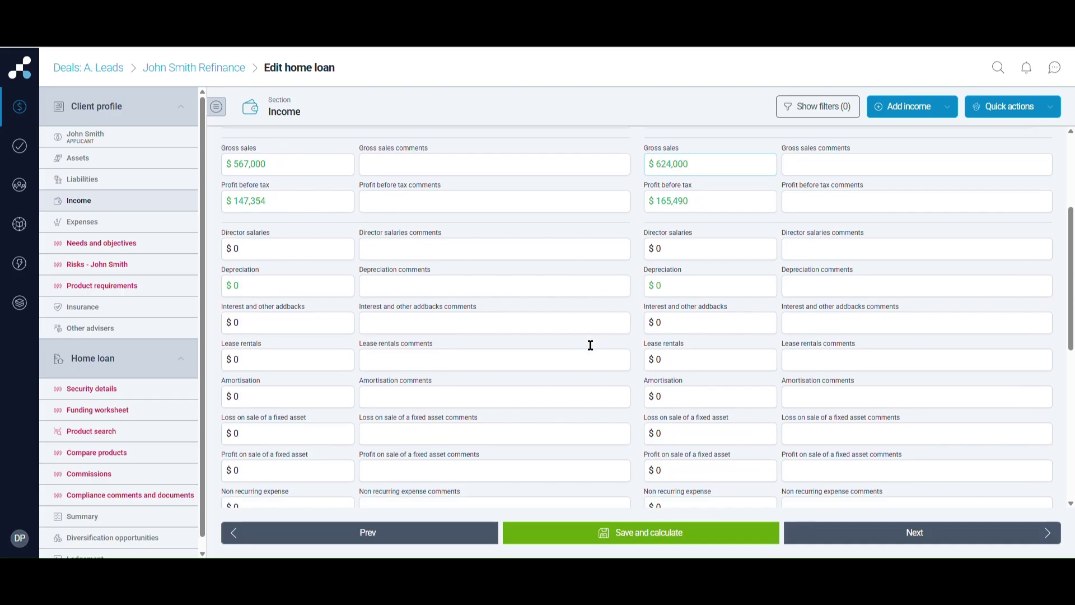
scroll(582, 336, "down", 1)
left_click(253, 243)
key("Left")
type("13,45")
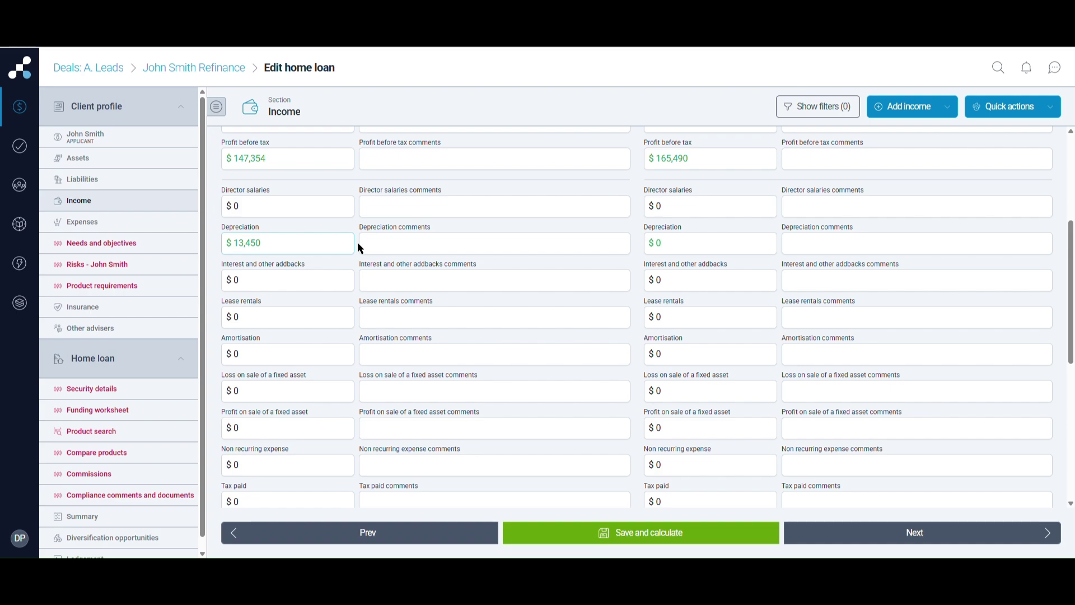
key("BackSpace")
left_click(657, 247)
type("1235")
key("Delete")
- Check the business income's linked employer options and review the remaining business income fields and the annual income summary
scroll(632, 284, "down", 1)
scroll(621, 280, "down", 2)
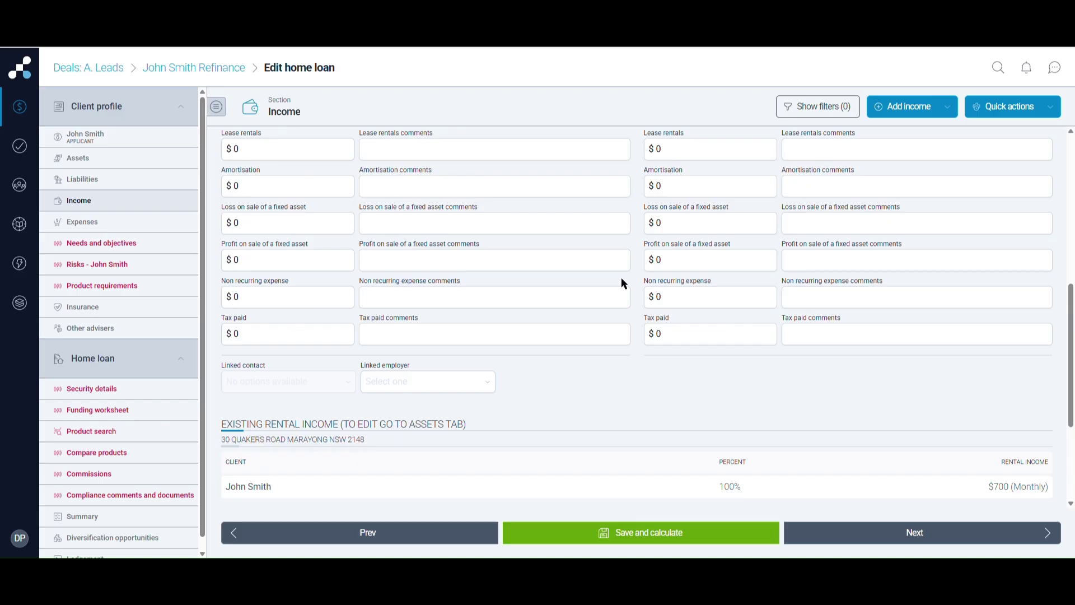
left_click(453, 381)
left_click(485, 364)
scroll(283, 401, "down", 2)
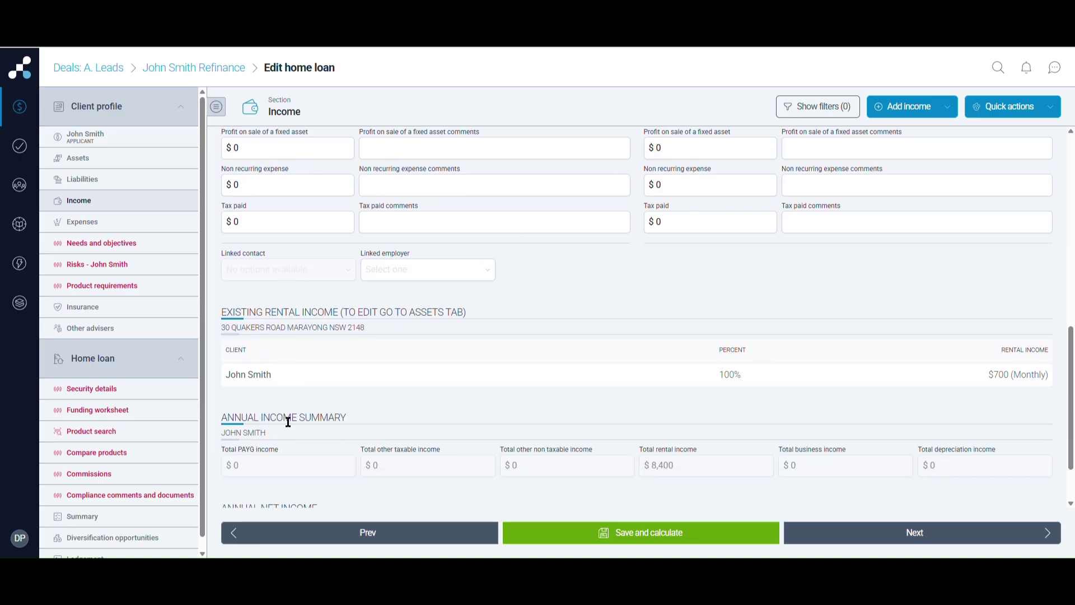
scroll(290, 472, "down", 2)
scroll(290, 472, "up", 3)
scroll(290, 473, "up", 2)
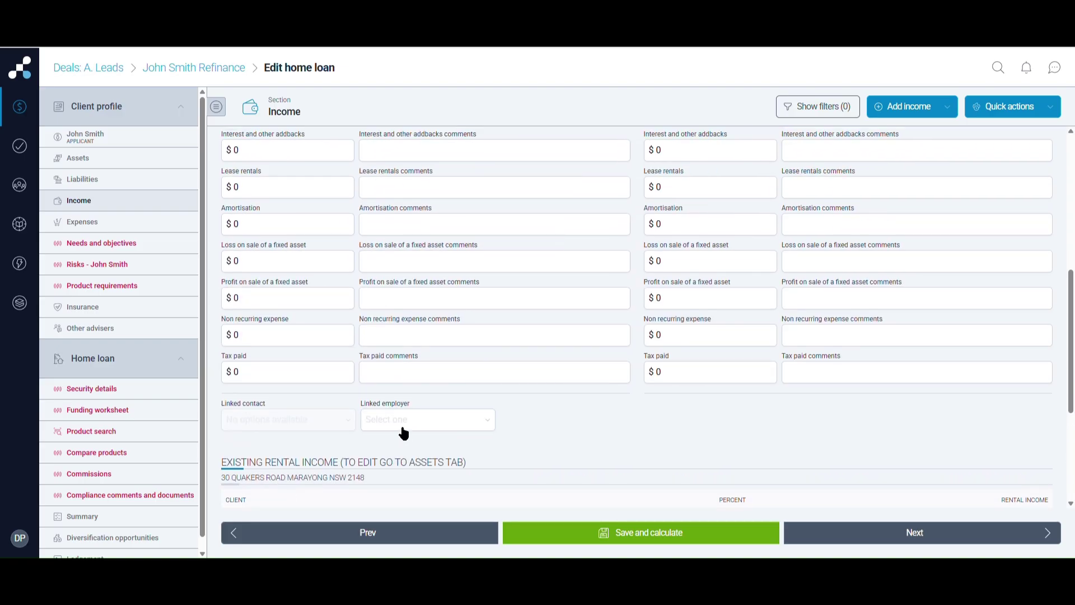
scroll(491, 410, "up", 4)
scroll(491, 409, "up", 2)
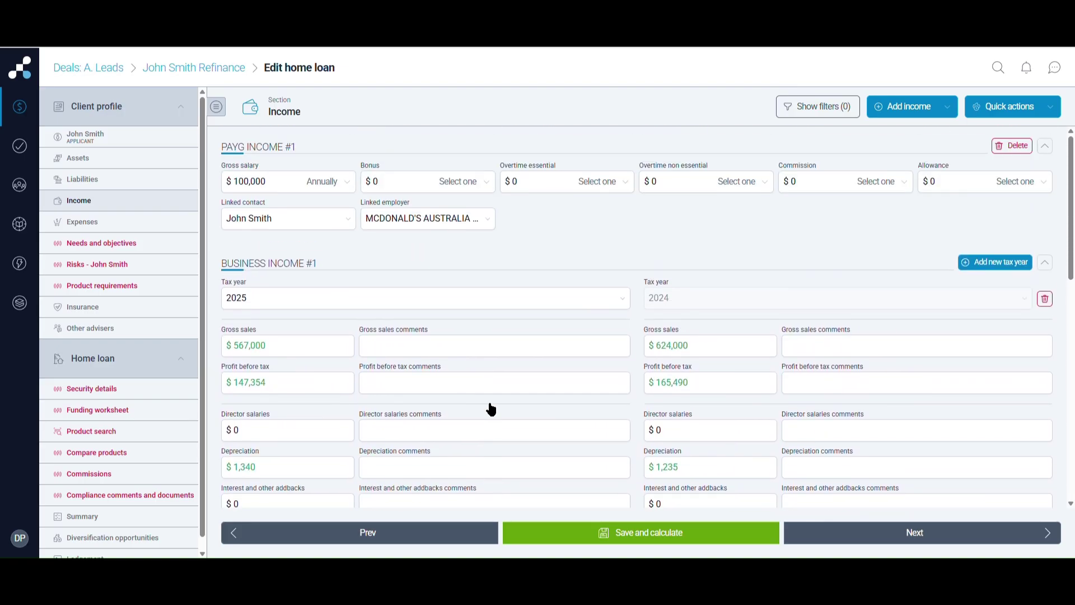